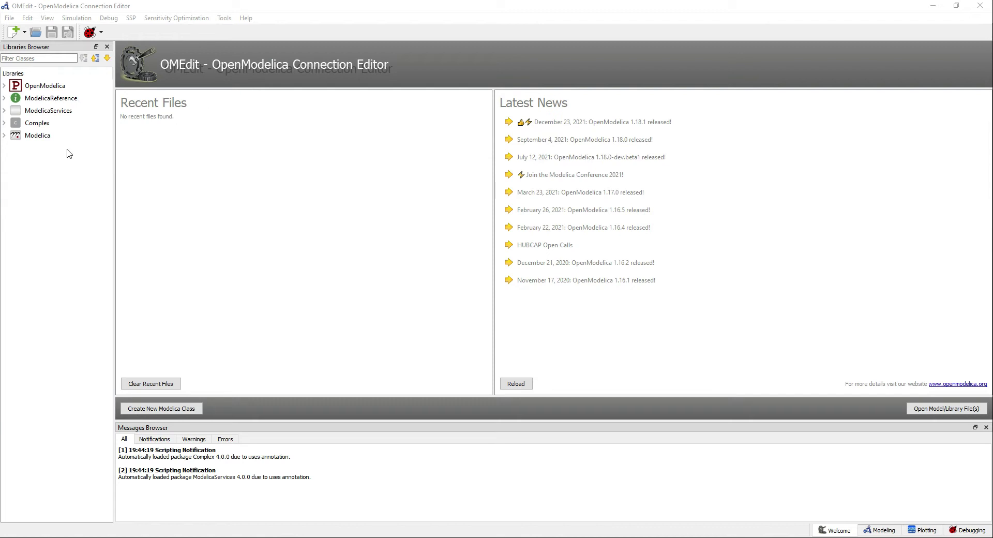
- Create a new Modelica class named MyRecordsExample from the Libraries Browser
right_click(42, 161)
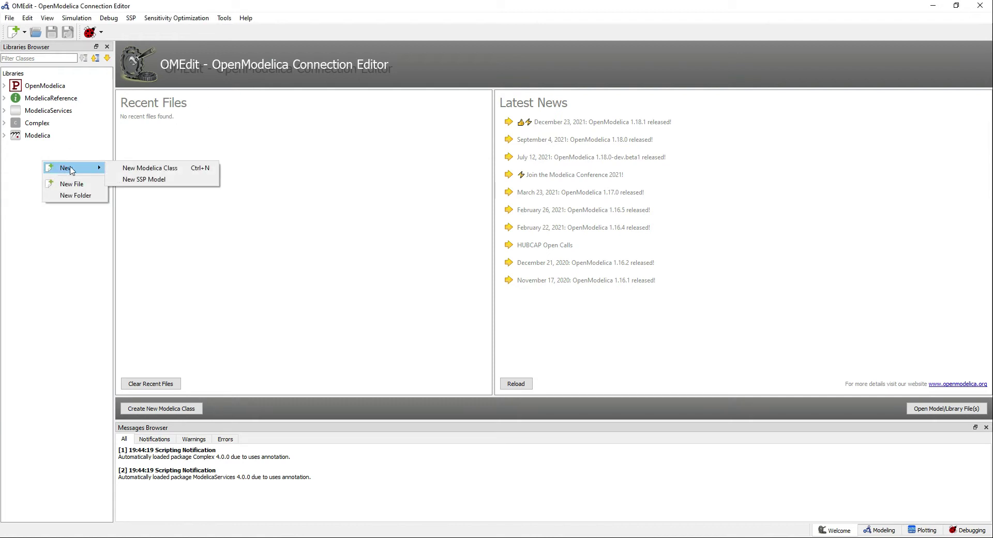
click(131, 167)
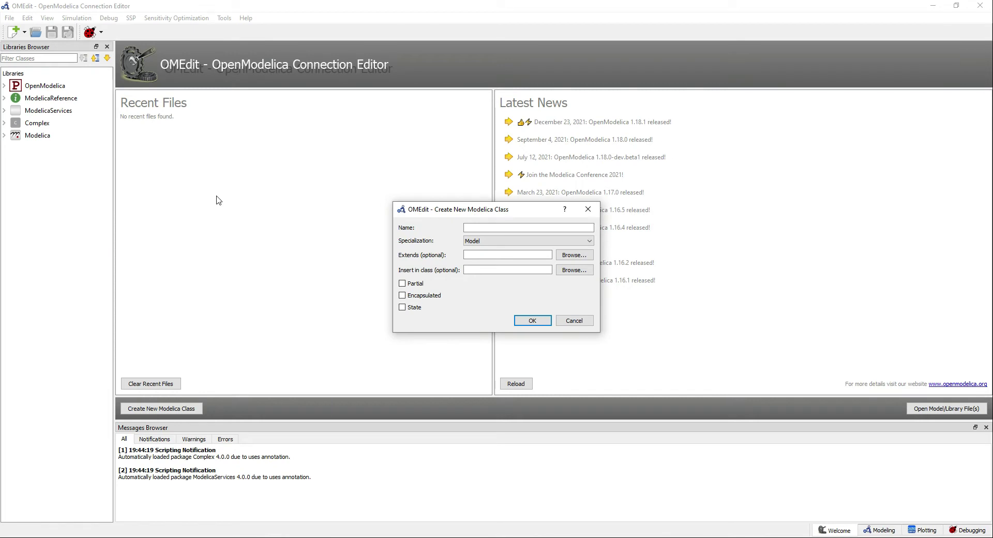
text(M)
text(yRecordsEx)
text(ample)
click(519, 321)
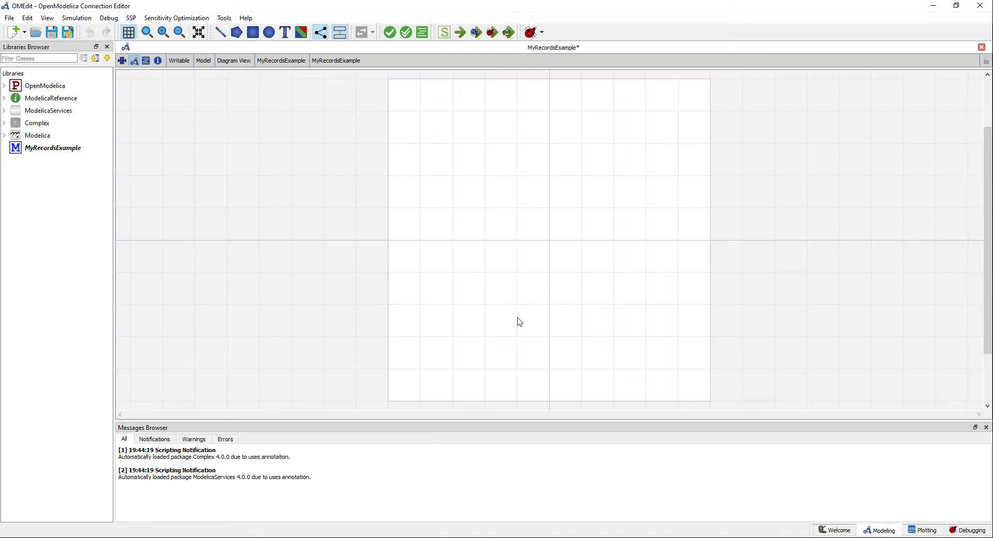
- Add a nested class under MyRecordsExample with Record specialization, named EngineProperties
right_click(67, 150)
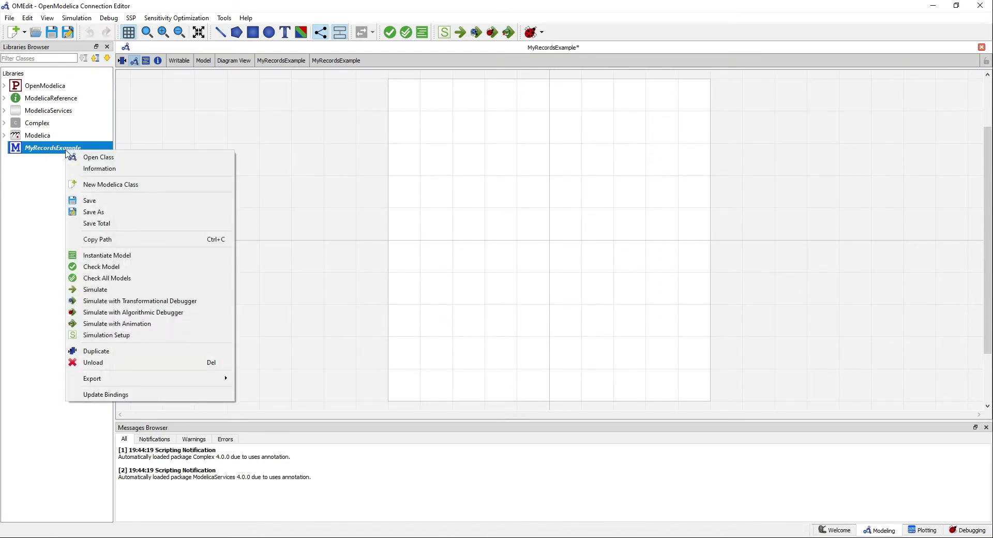
click(97, 188)
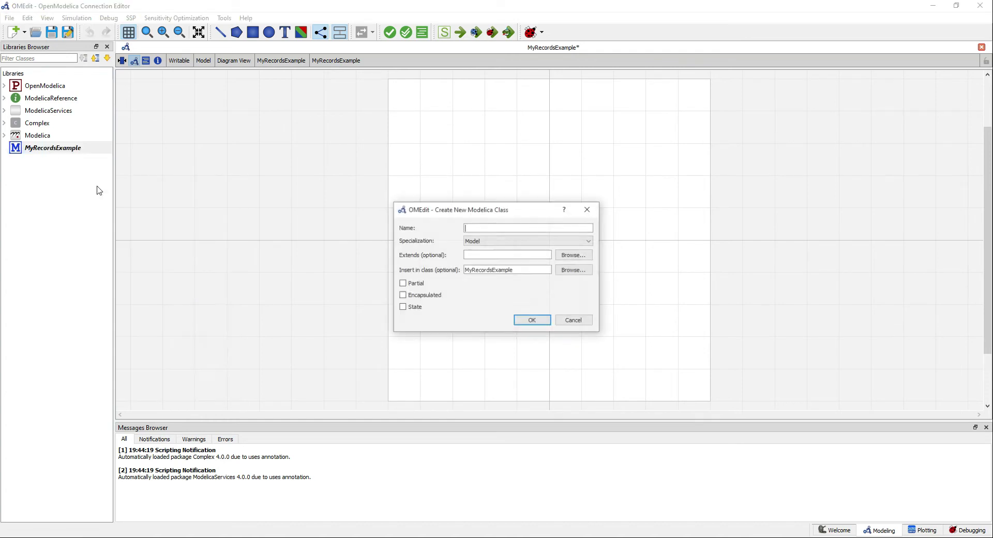
click(485, 241)
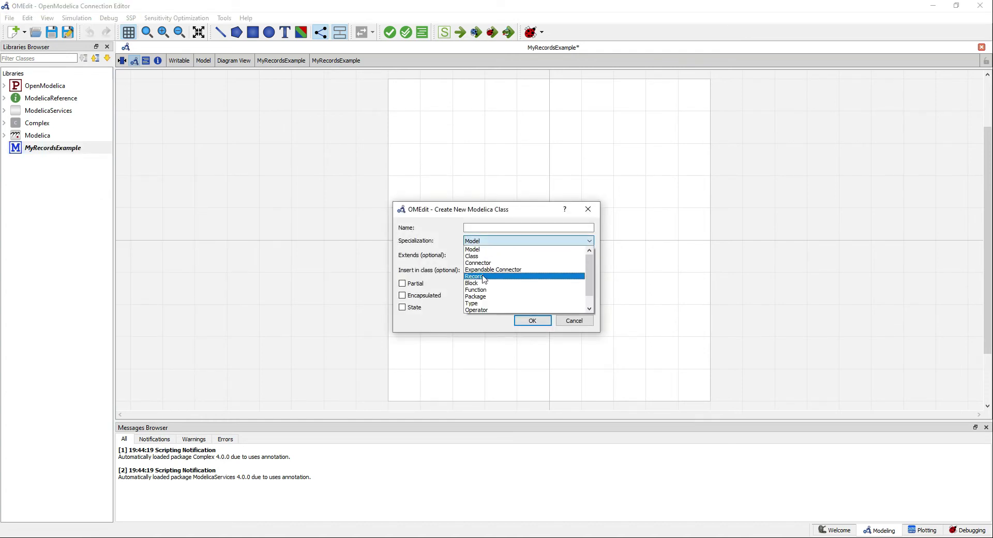
click(487, 276)
click(480, 227)
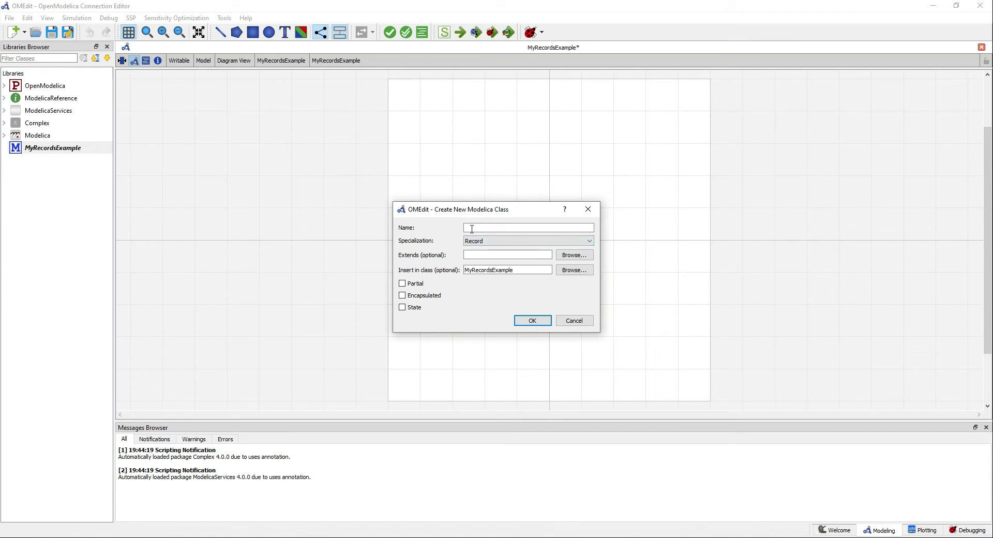
text(EnginePr)
text(operties)
key(Return)
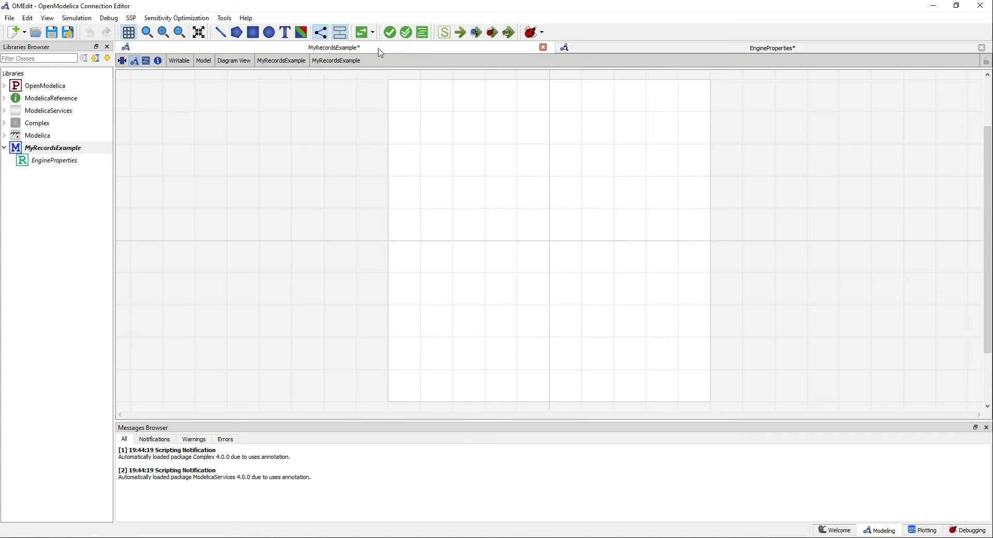
- In Text View, declare String Class, Integer Cylinders and Real Displacement inside EngineProperties
click(146, 61)
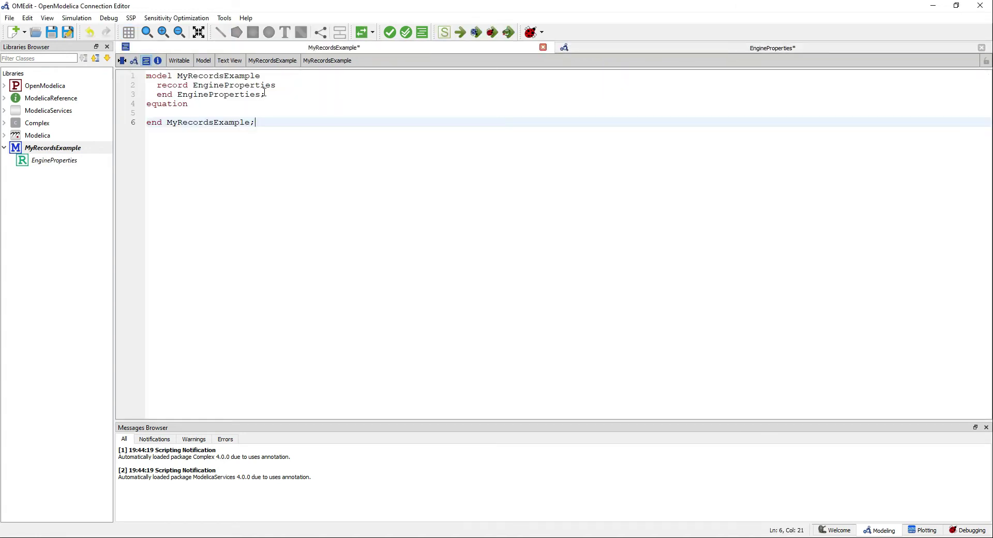
drag(265, 94, 146, 84)
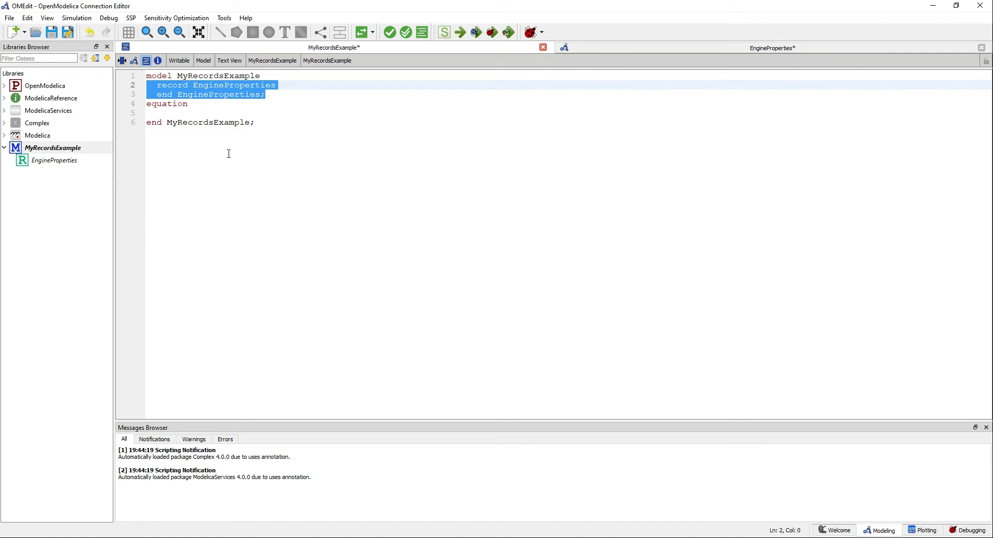
click(294, 85)
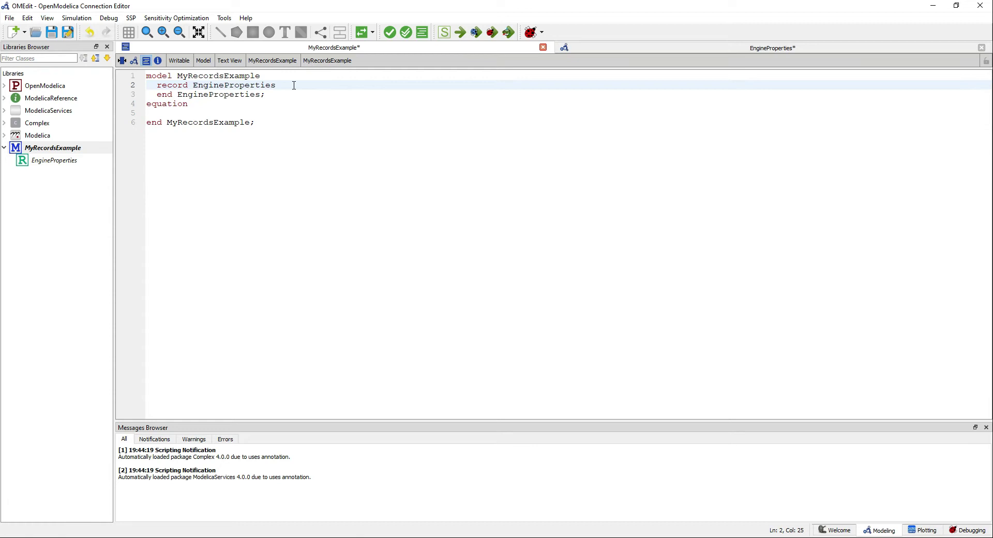
key(Return)
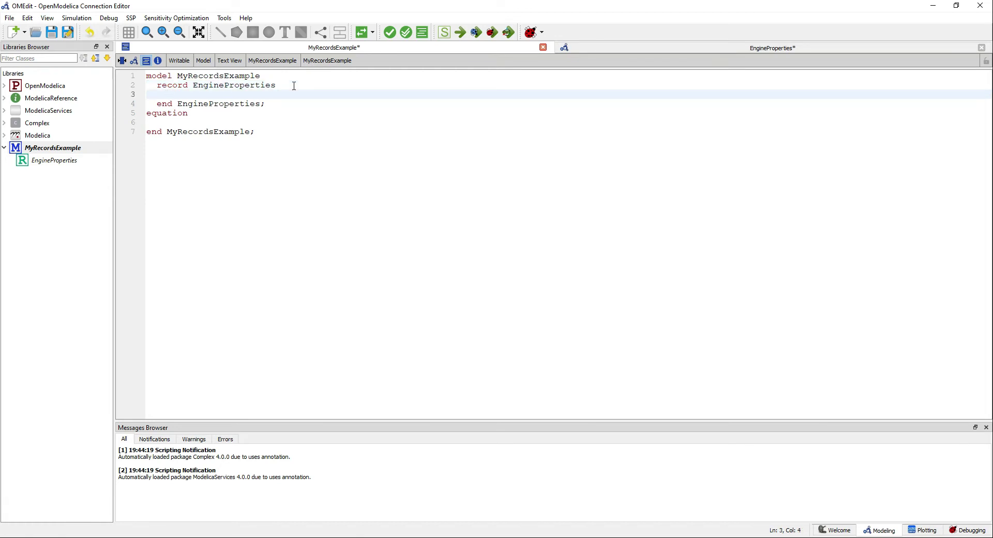
text(String)
text( Class;)
key(Return)
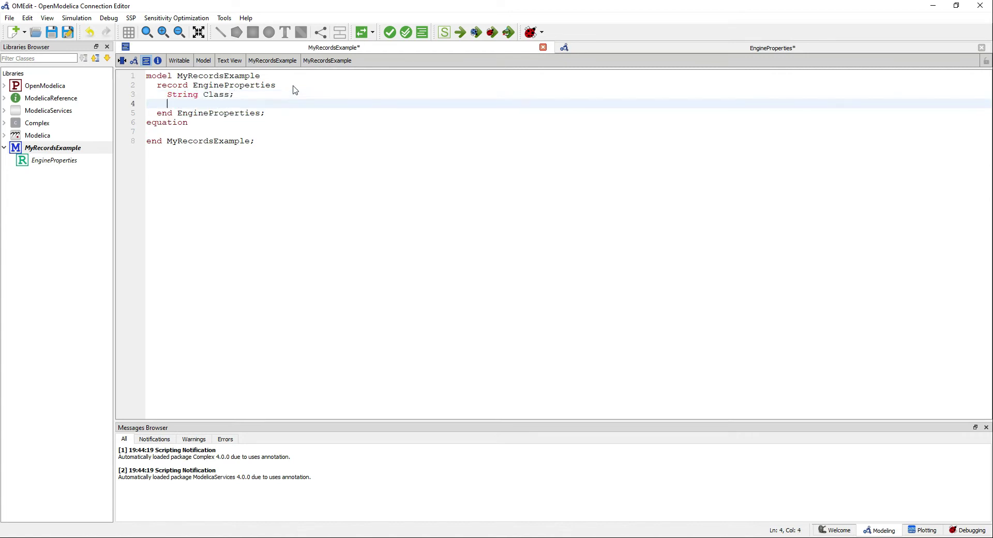
text(Integer Cyli)
text(nders;)
key(Return)
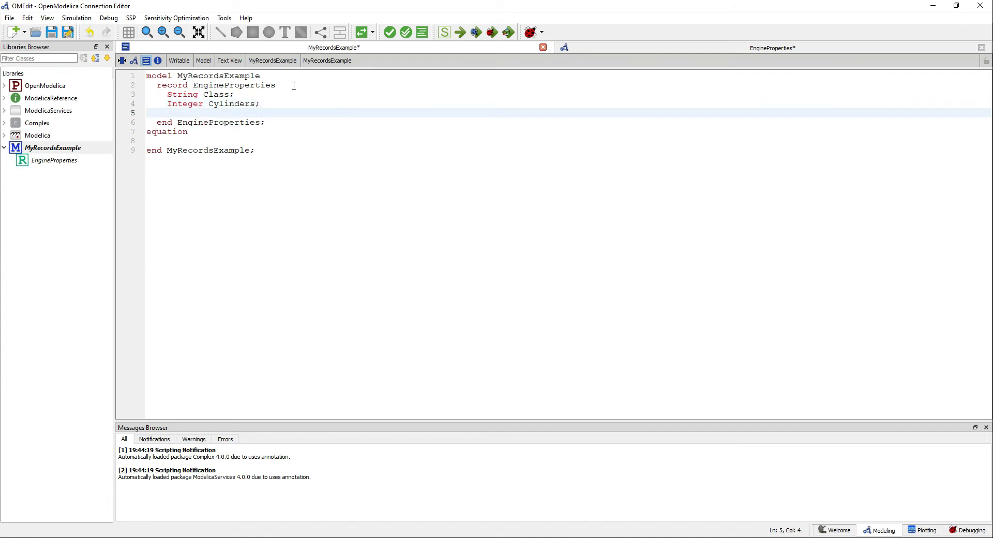
text(Real)
text( Displacement;)
double_click(247, 86)
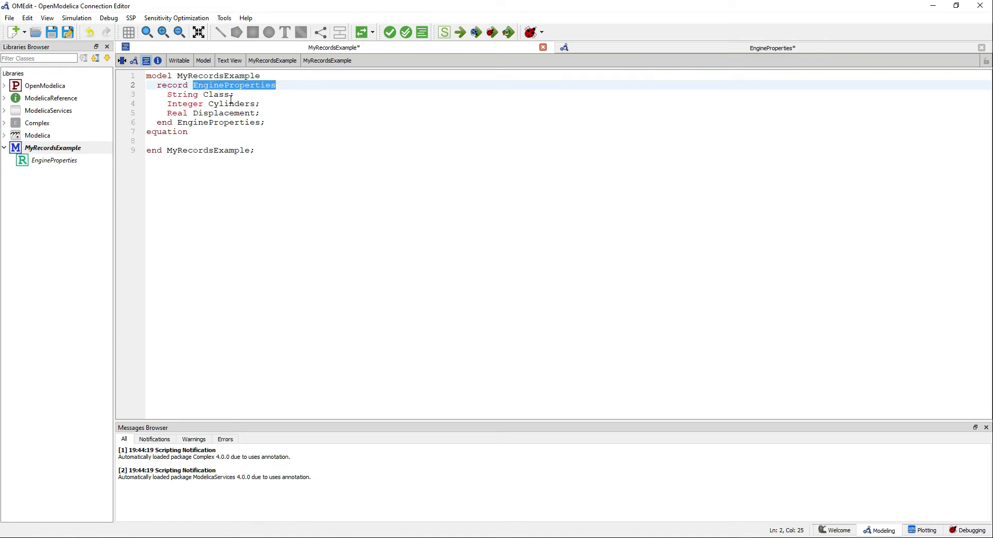
double_click(217, 95)
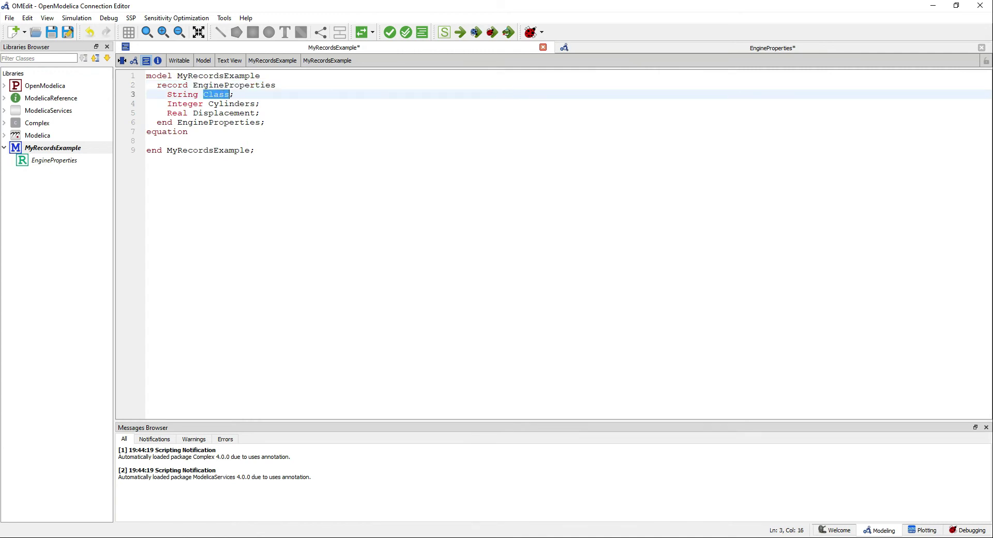
double_click(239, 104)
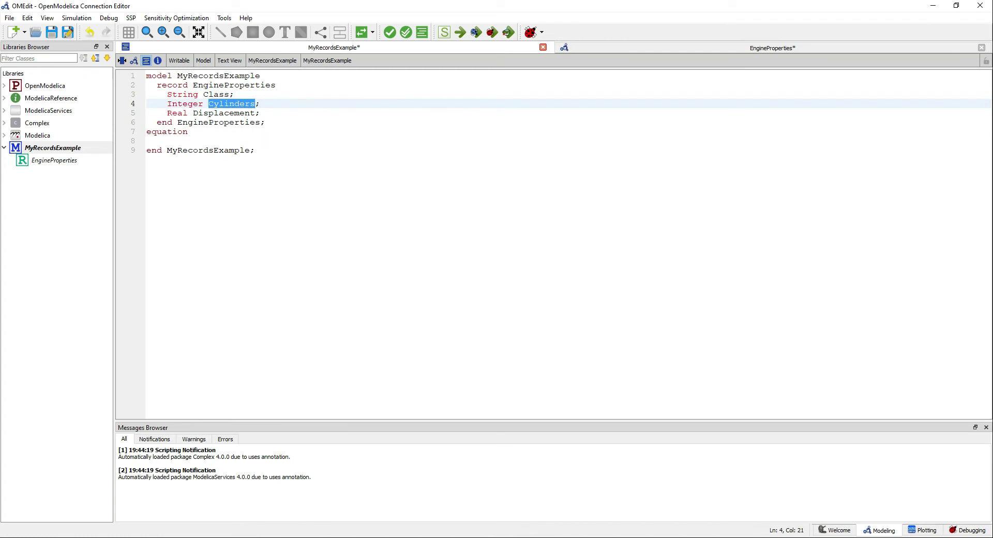
double_click(224, 114)
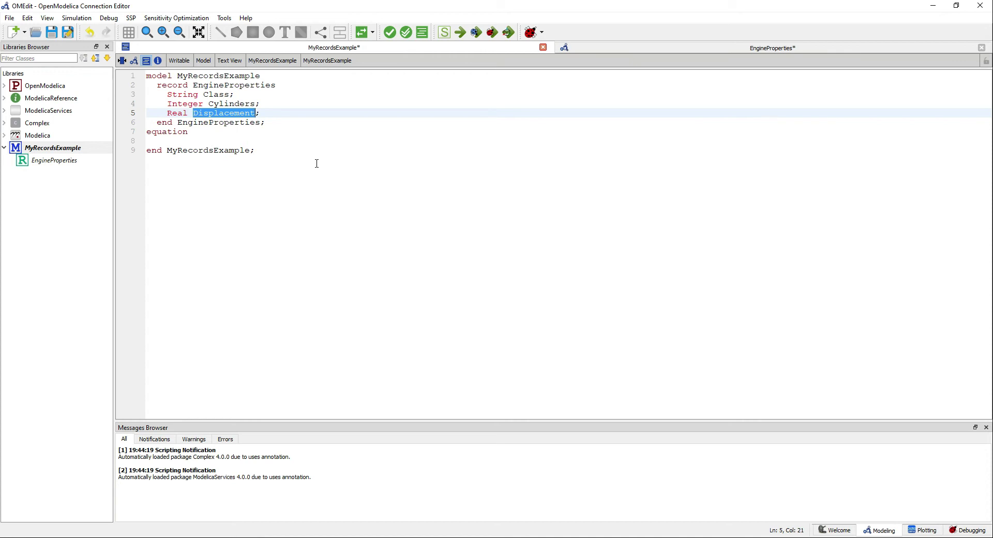
- After end EngineProperties, declare String EngineKind and Integer CylinderCount, and begin Real Displacement
click(275, 123)
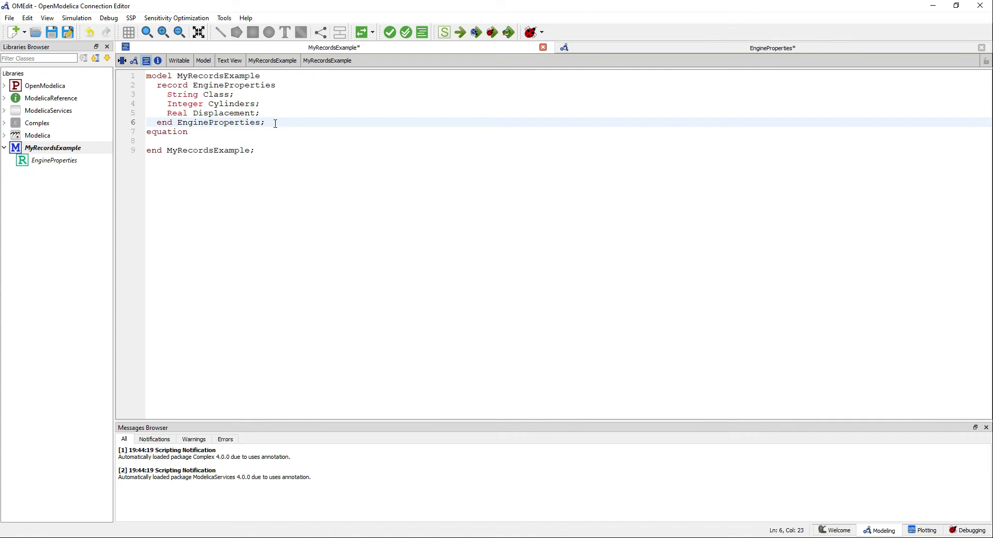
key(Return)
text(//)
key(Return)
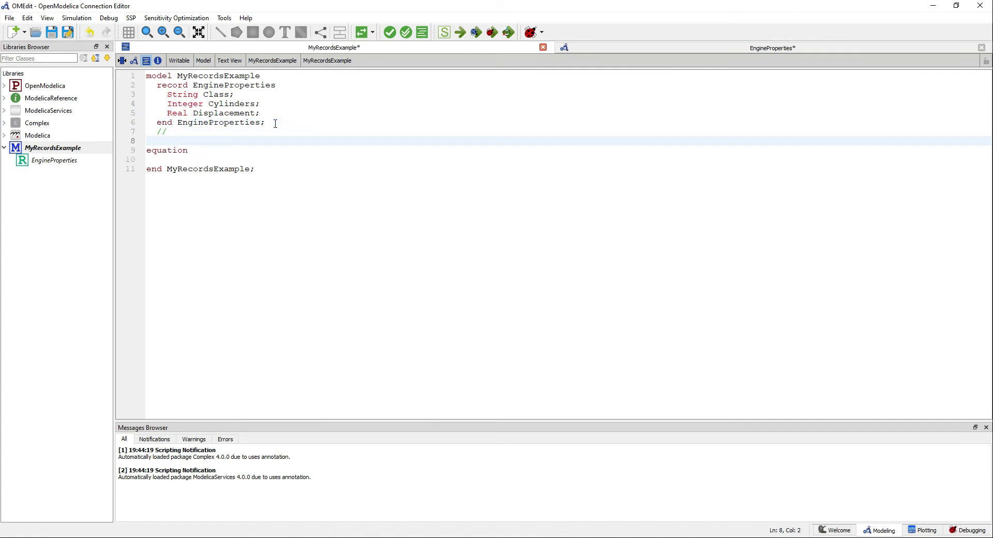
text(String En)
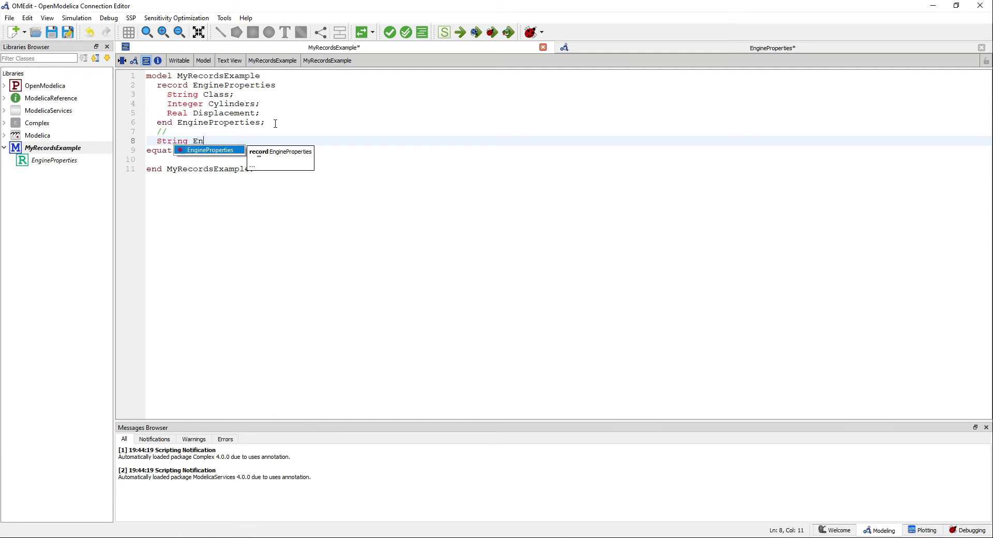
text(gineKind;)
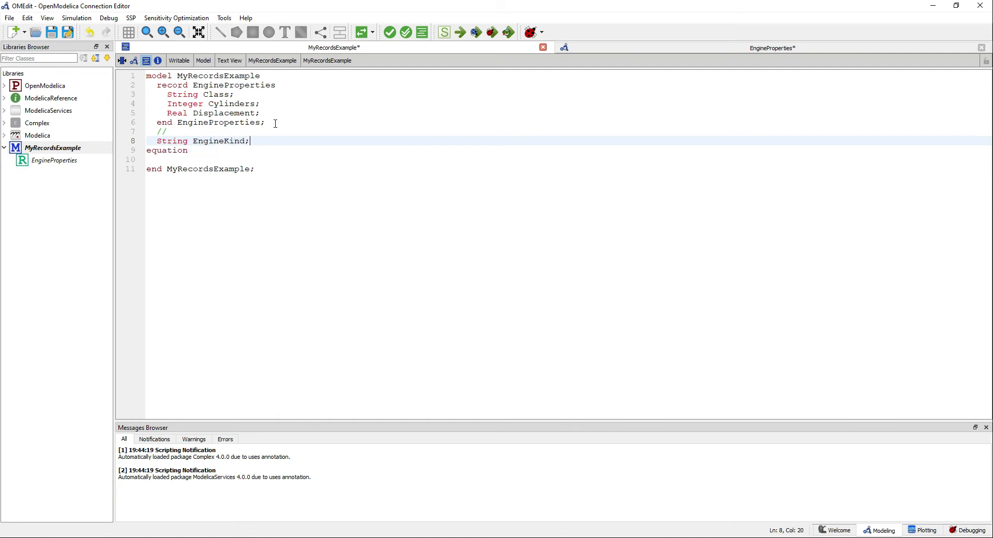
key(Return)
text(Integer C)
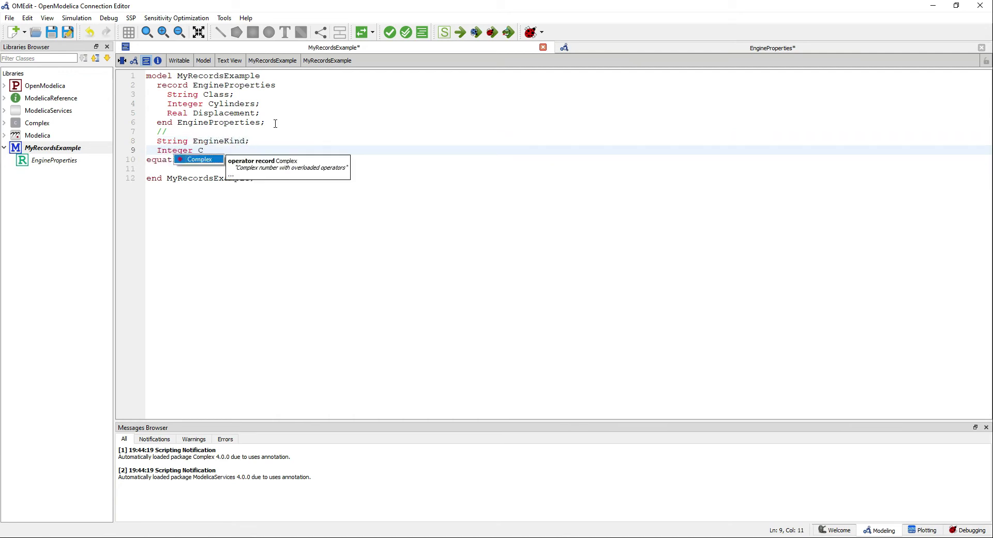
text(ylinderCount;)
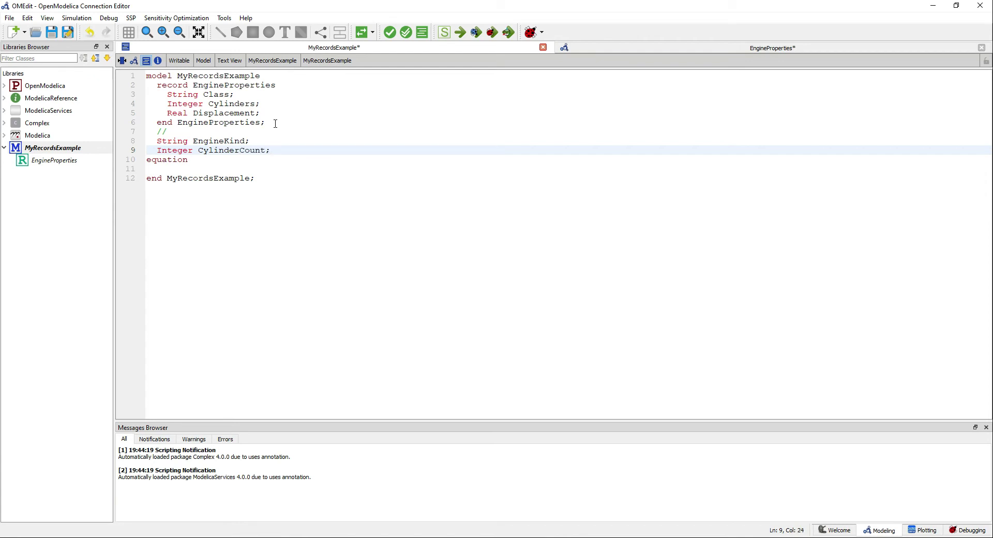
key(Return)
text(Real )
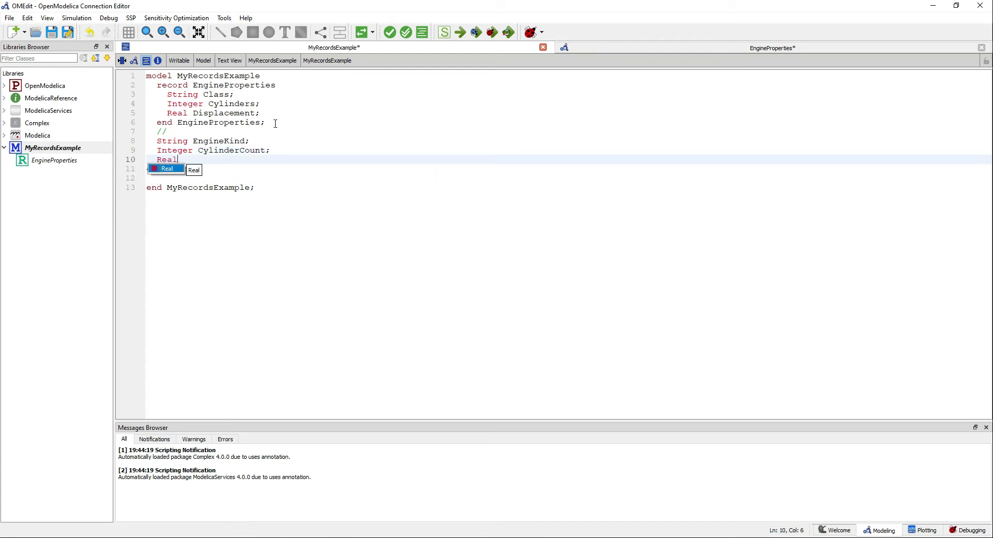
text(Displacem)
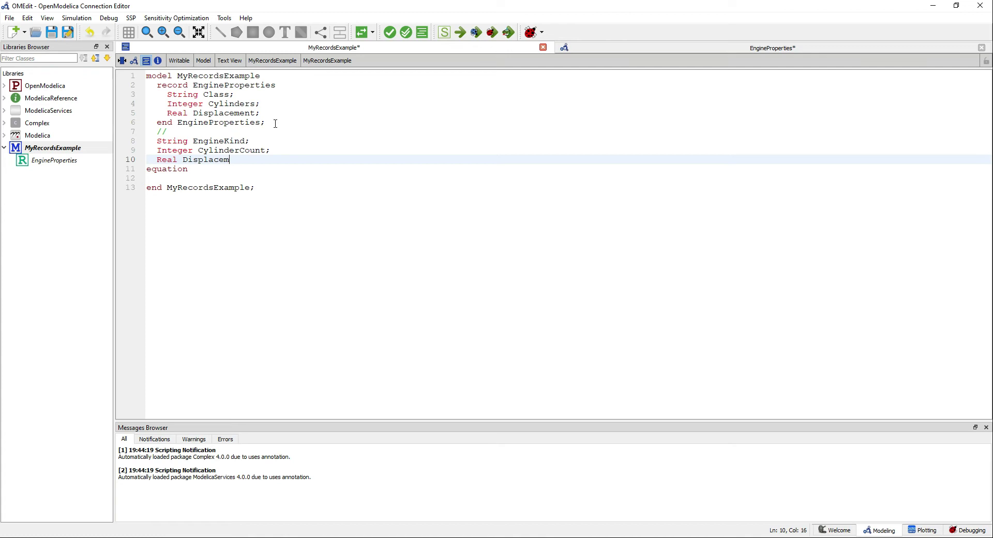
text(ent;)
- Add a // comment line and start the EngineProperties[2] data array declaration
key(Return)
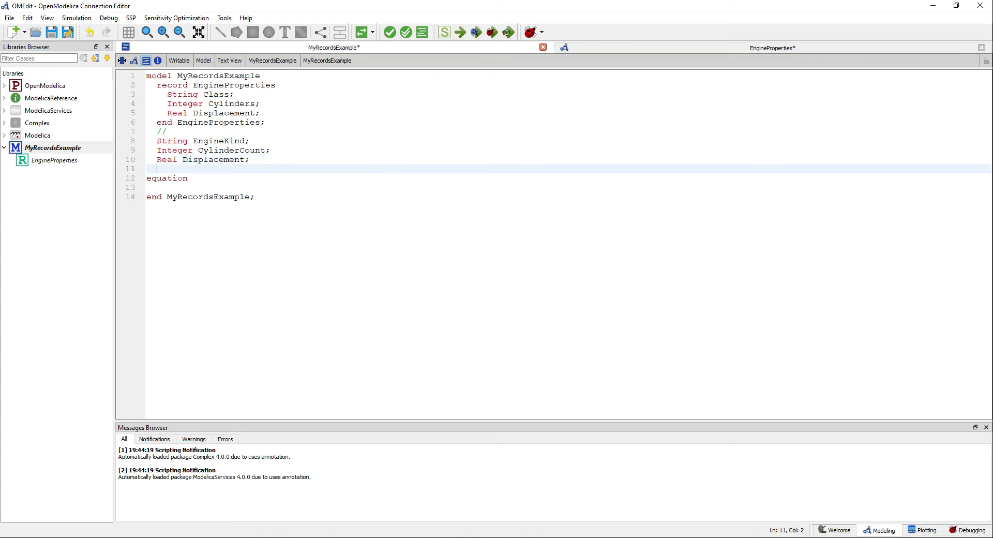
text(//)
key(Return)
text(Engi)
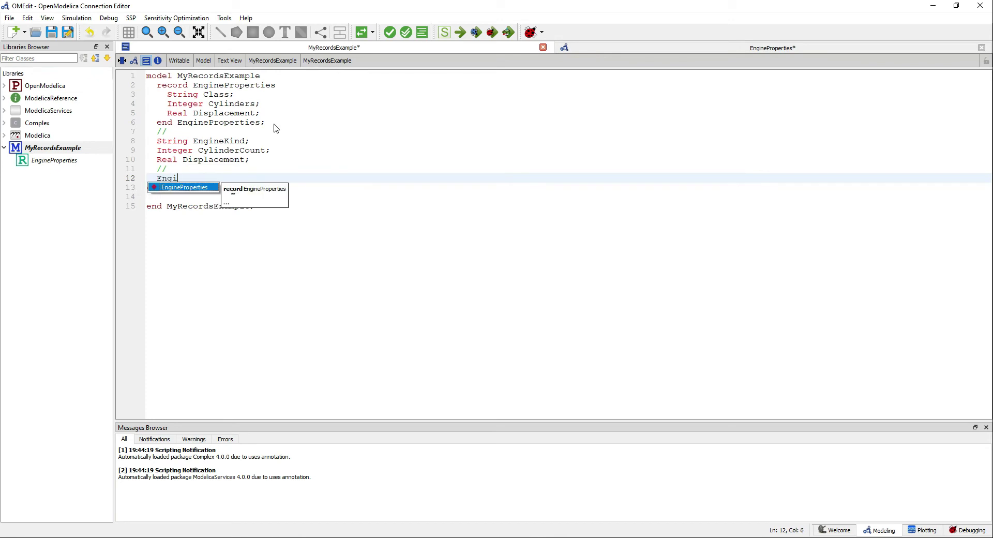
text(nePrope)
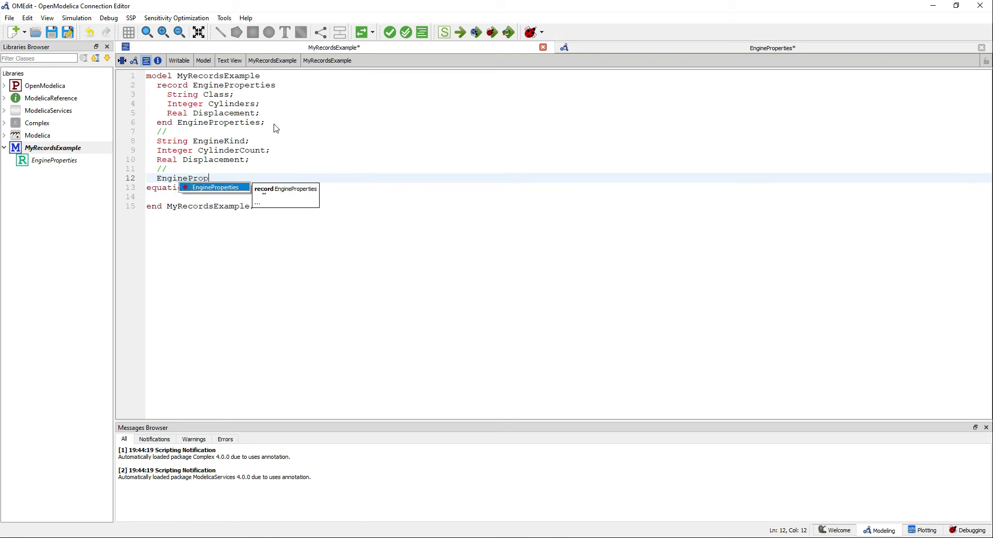
text(rties)
key(Escape)
text([])
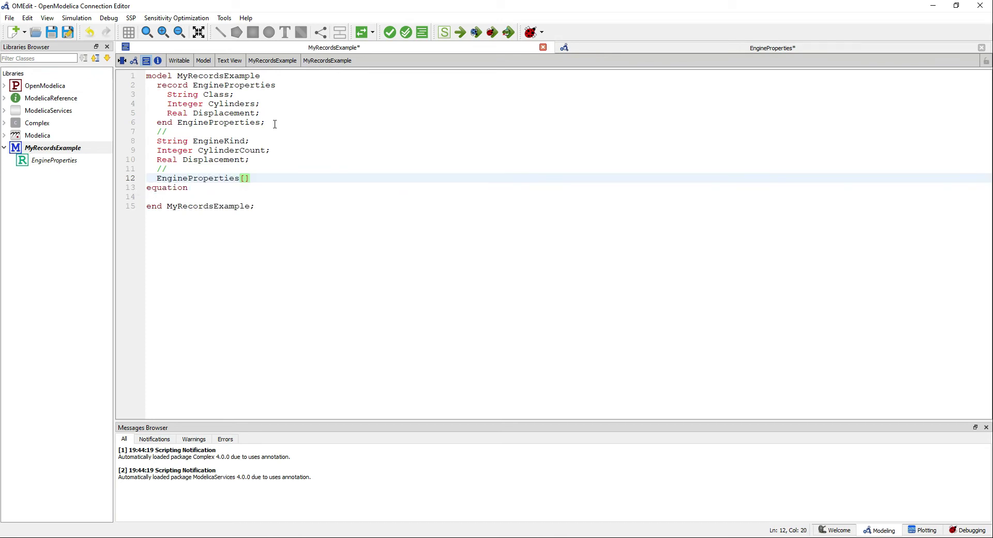
text(2)
text(])
text( data)
text({})
- Fill the first array element with EngineProperties("V", 8, 3500)
key(Left)
text(Engine)
key(Return)
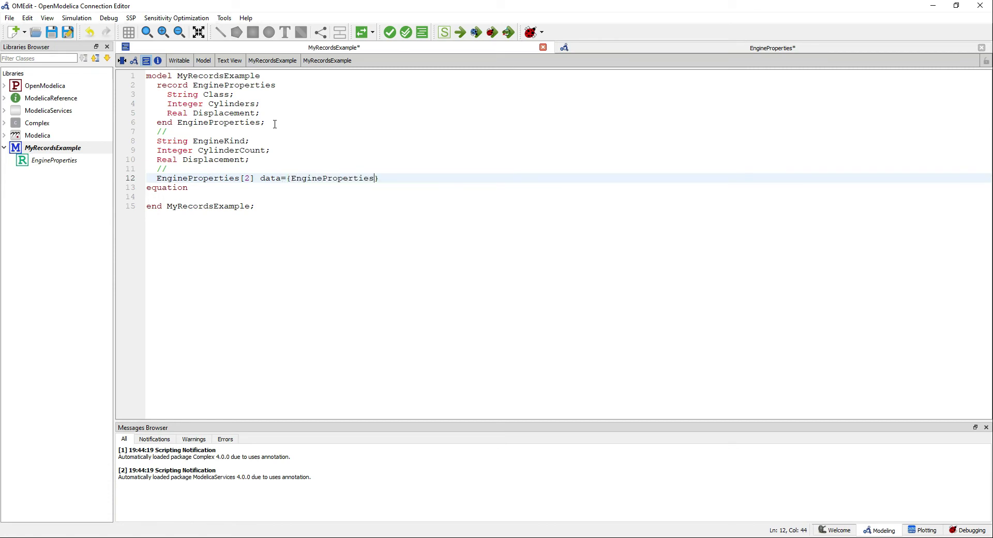
text(())
key(Left)
text("")
text(V)
text(8)
text(3500)
- Add the second element EngineProperties("Line", 3, 1200) and close the declaration
key(Right)
text(,)
text(Eng)
key(Return)
text(())
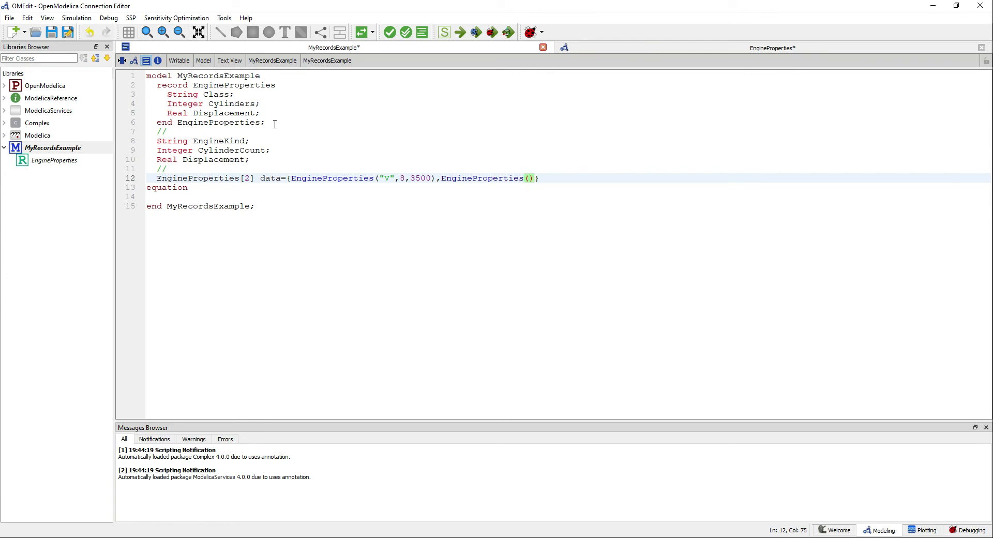
text(")
text(Line)
text(,3,1)
text(200)
text()};)
drag(157, 178, 255, 178)
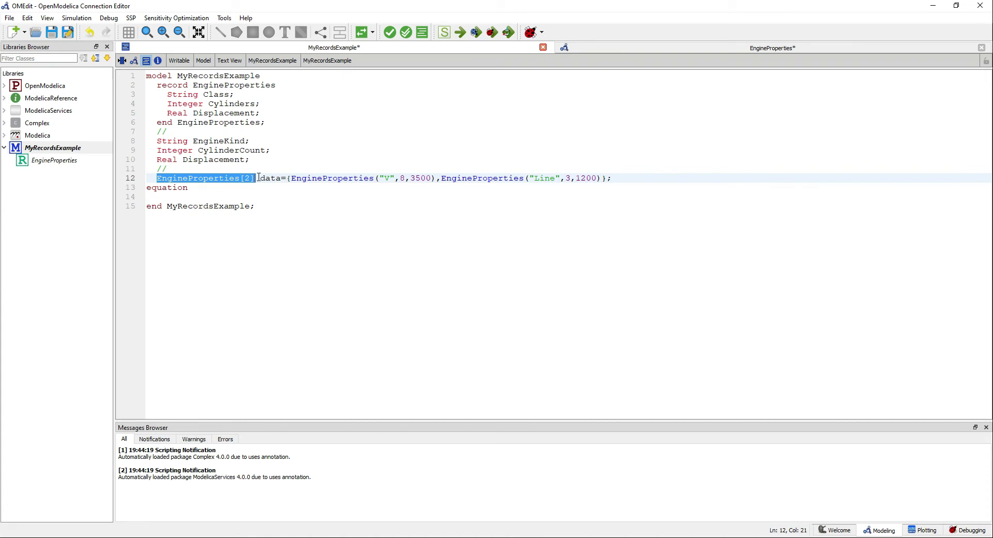
drag(260, 178, 613, 178)
click(381, 181)
drag(381, 181, 430, 179)
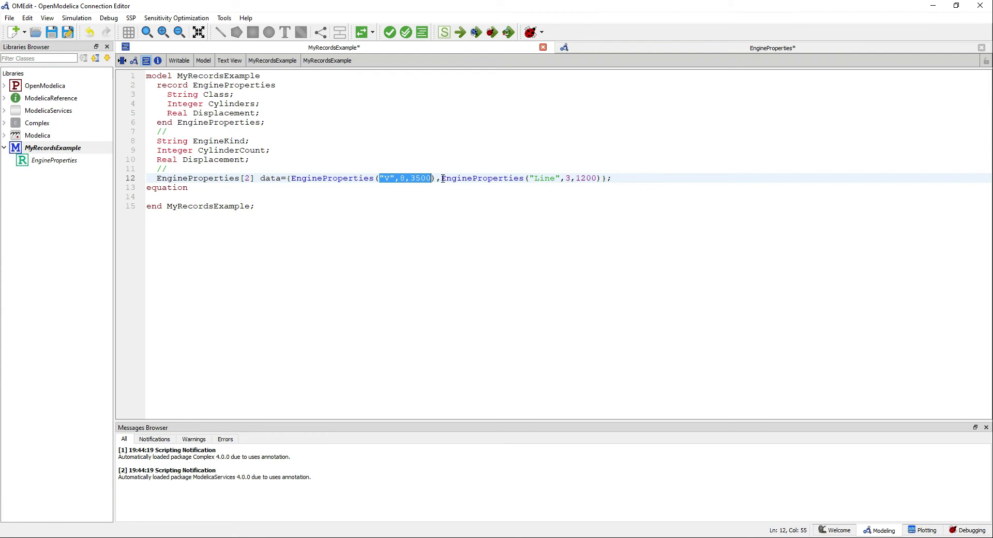
drag(529, 179, 599, 179)
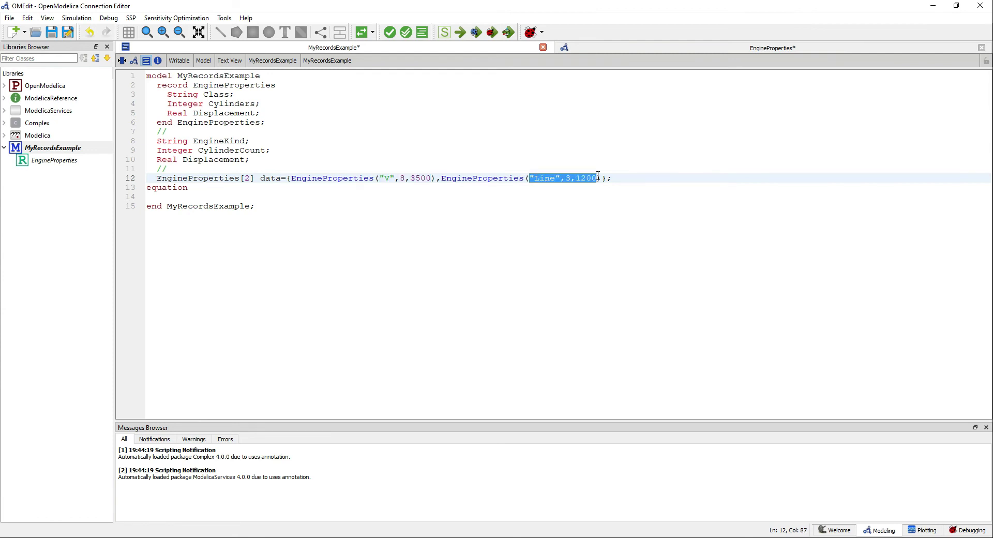
double_click(571, 178)
drag(576, 178, 596, 178)
click(210, 196)
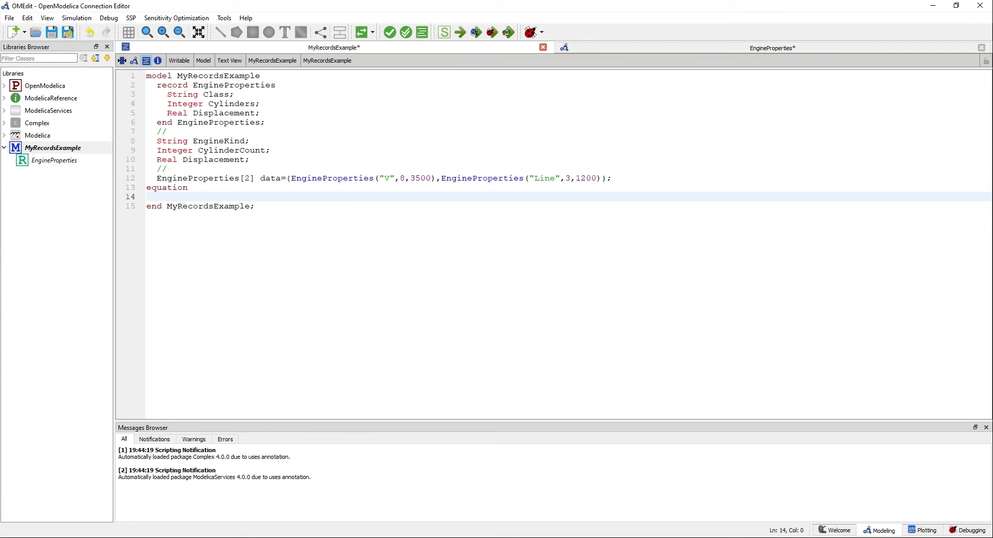
- Write the equation EngineKind = data[2].Class under equation
text(Engin)
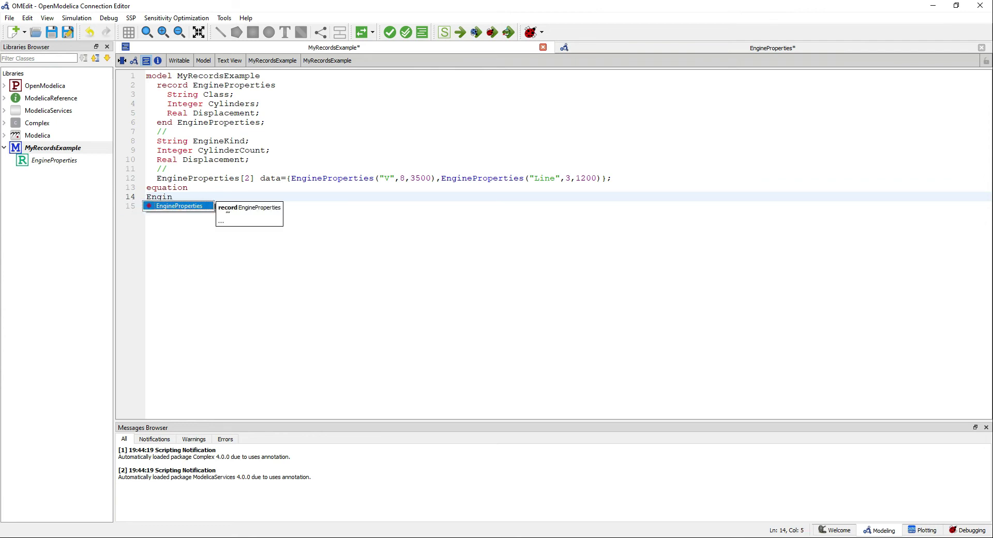
text(eKind)
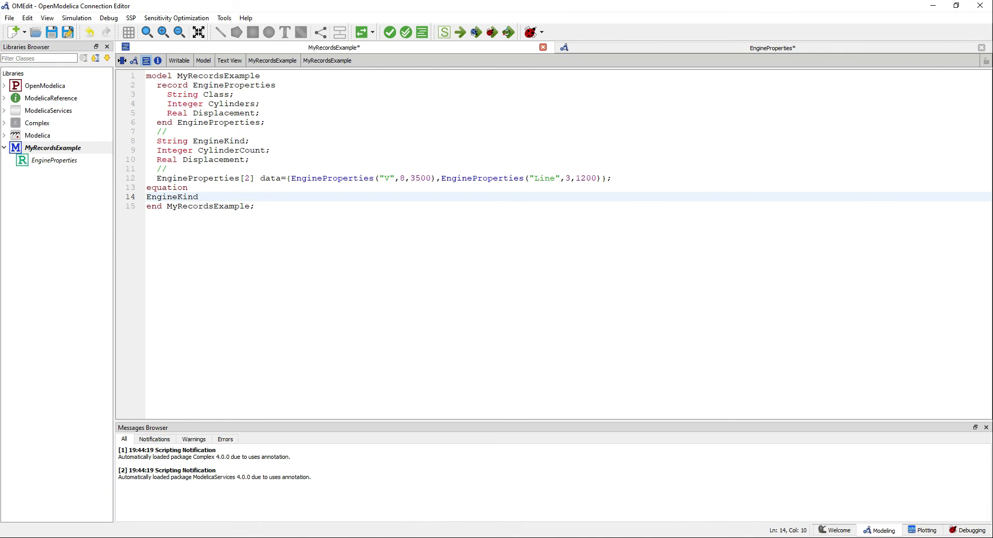
text(=)
text(data[])
key(Left)
text(2)
key(Right)
text(.)
text(Cl)
text(ass;)
key(Return)
- Add equations CylinderCount = data[1].Cylinders and Displacement = data[1].Displacement
text(Cylin)
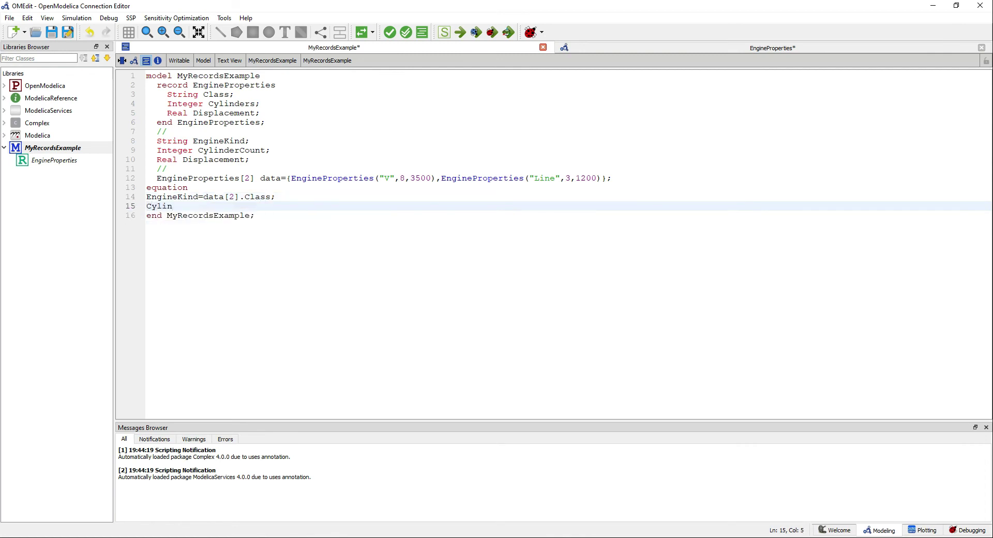
text(derCount)
text(=data)
text([1)
text(])
text(.Cy)
text(linders;)
key(Return)
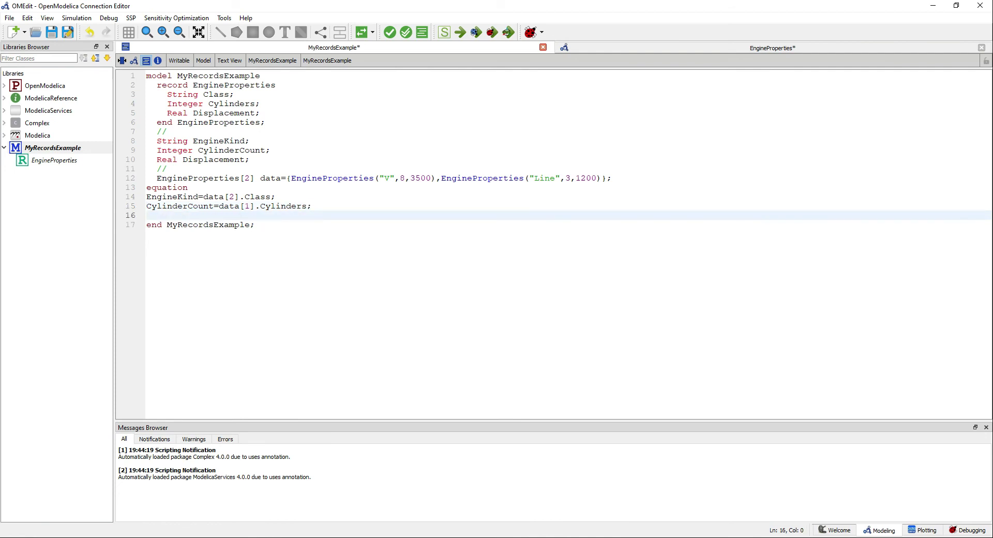
text(Displace)
text(ment=data[)
text(])
key(Left)
text(1].)
text(Displacem)
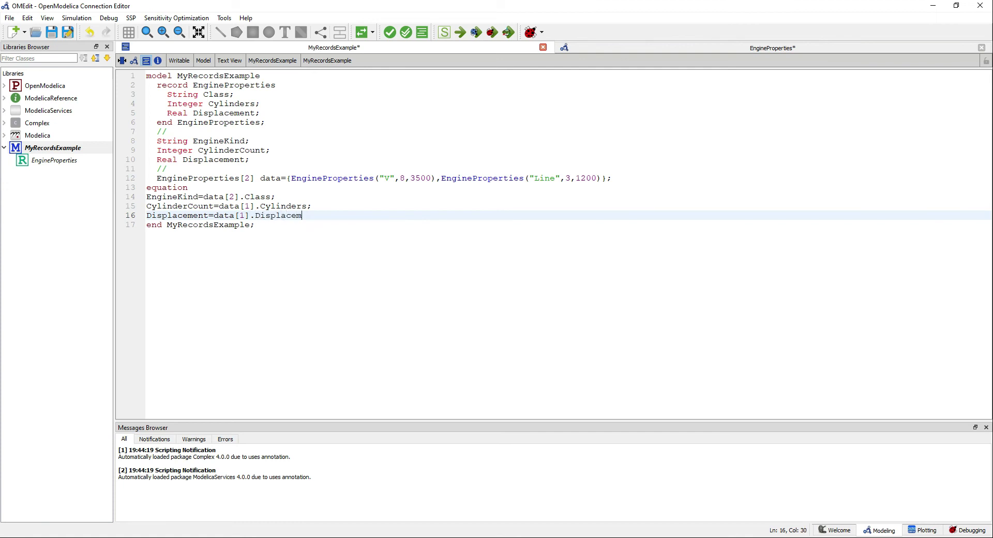
text(ent;)
- Run Check Model on MyRecordsExample and dismiss the passing result
click(388, 34)
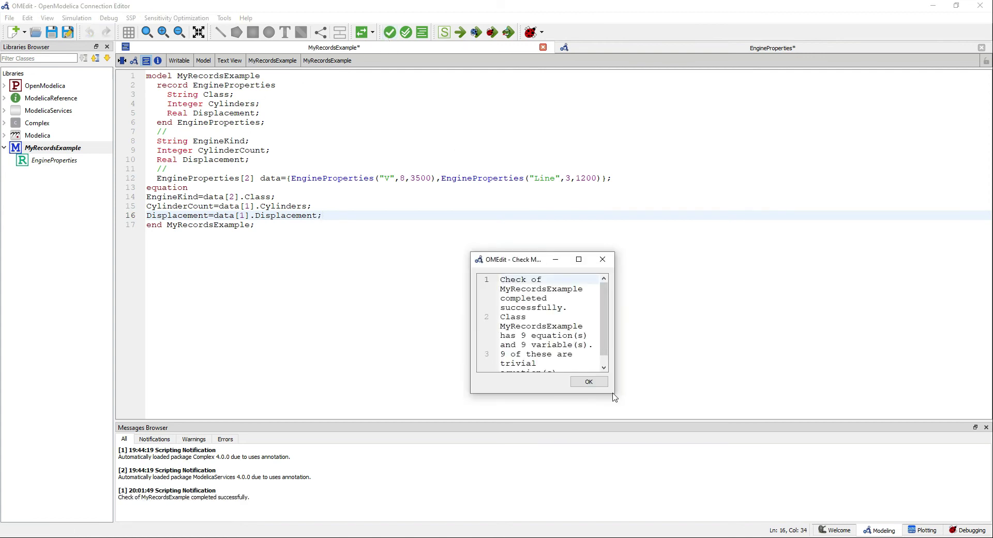
drag(615, 391, 710, 389)
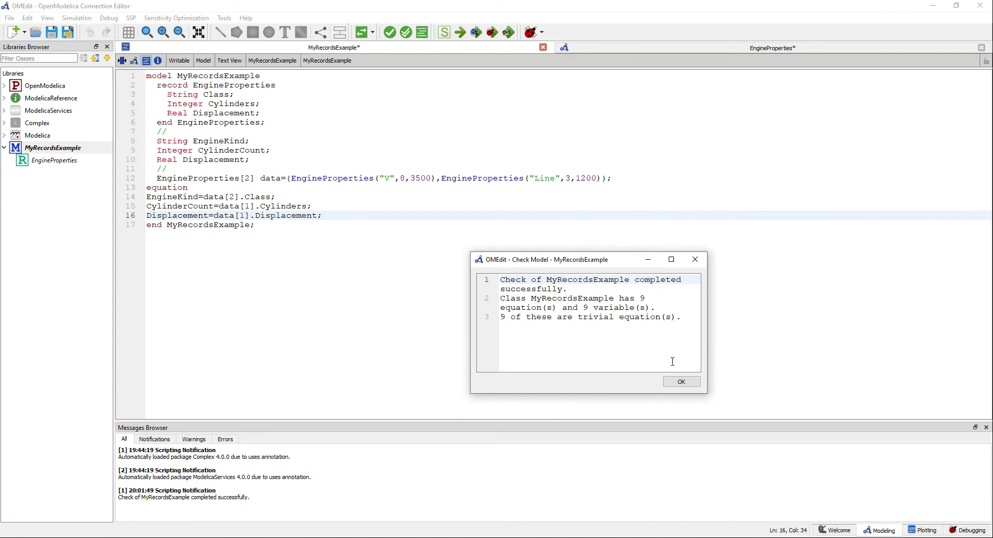
click(678, 381)
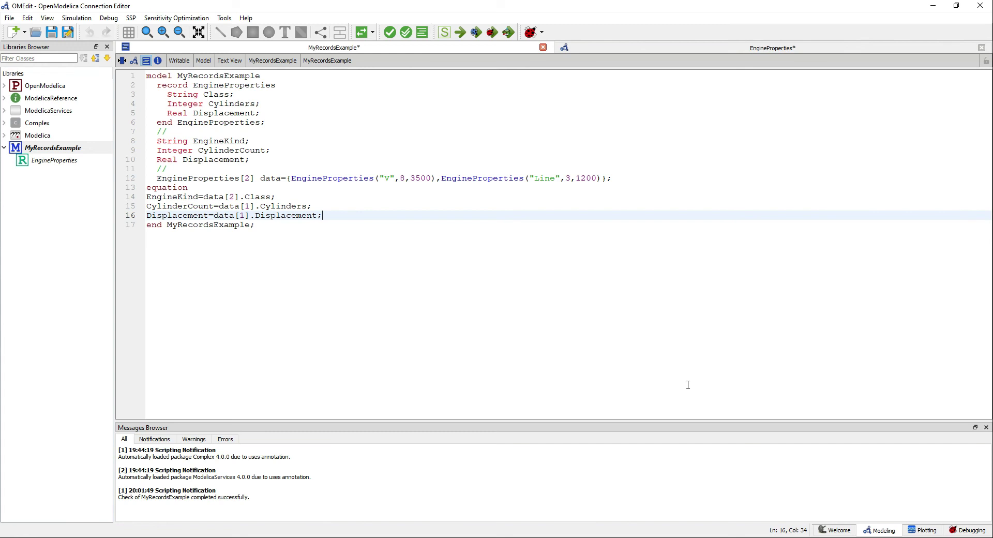
- Add the comment 'RECORDS DO NOT ALLOW EQUATIONS!' after the record header line
drag(151, 85, 274, 124)
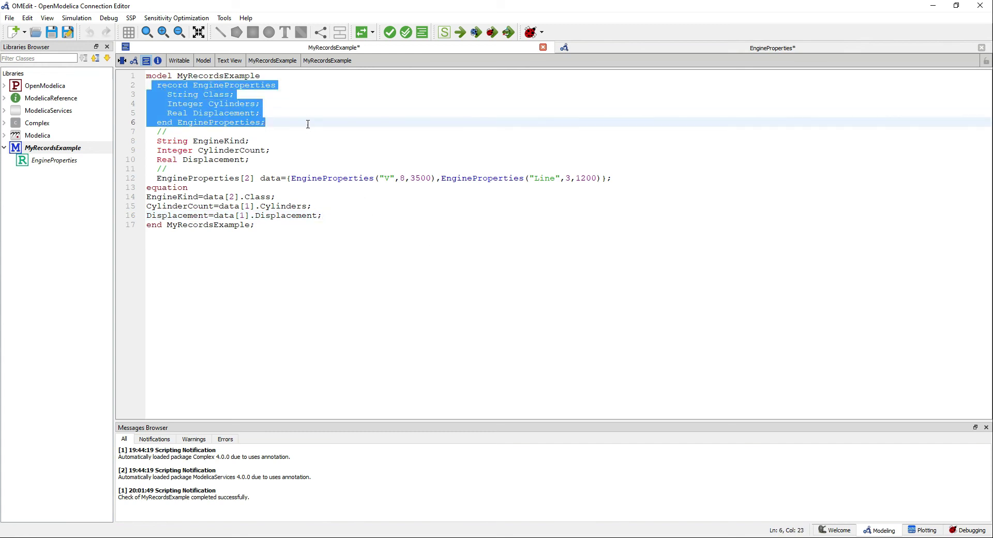
click(319, 83)
text(//)
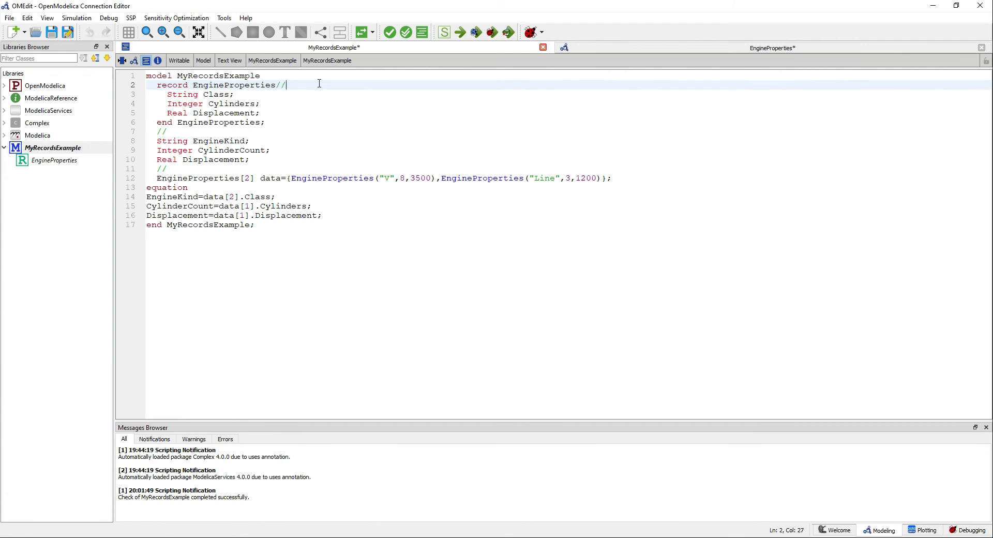
text(RECORDS DO NO)
text(T ALLOW EQUATIONS)
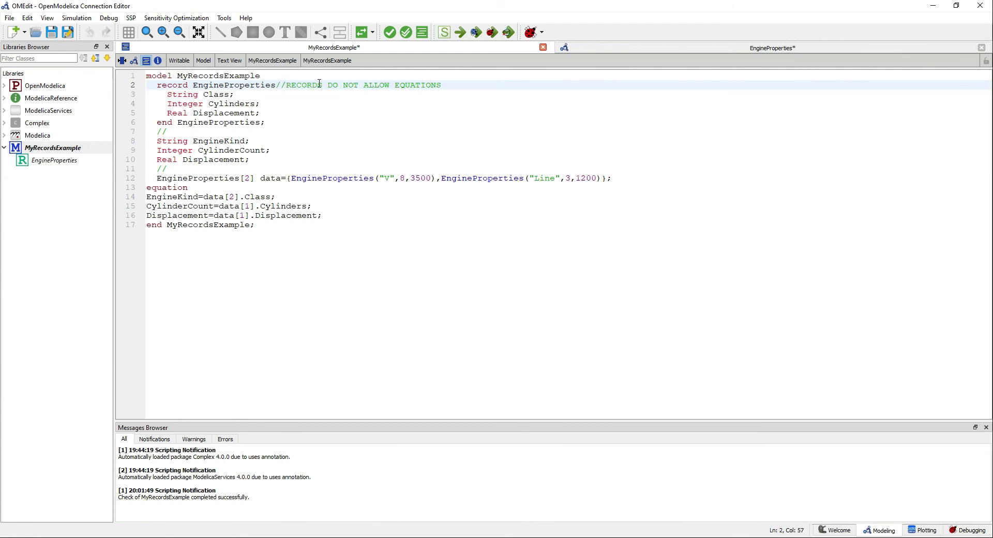
text(!)
- Run the simulation, inspect data[1] and data[2], then plot CylinderCount and Displacement
click(460, 32)
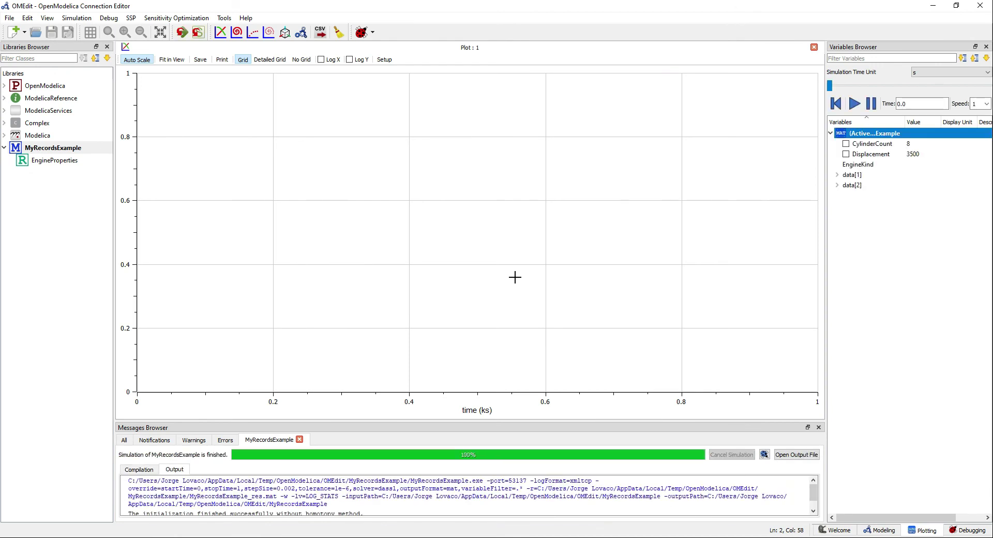
click(837, 175)
click(837, 216)
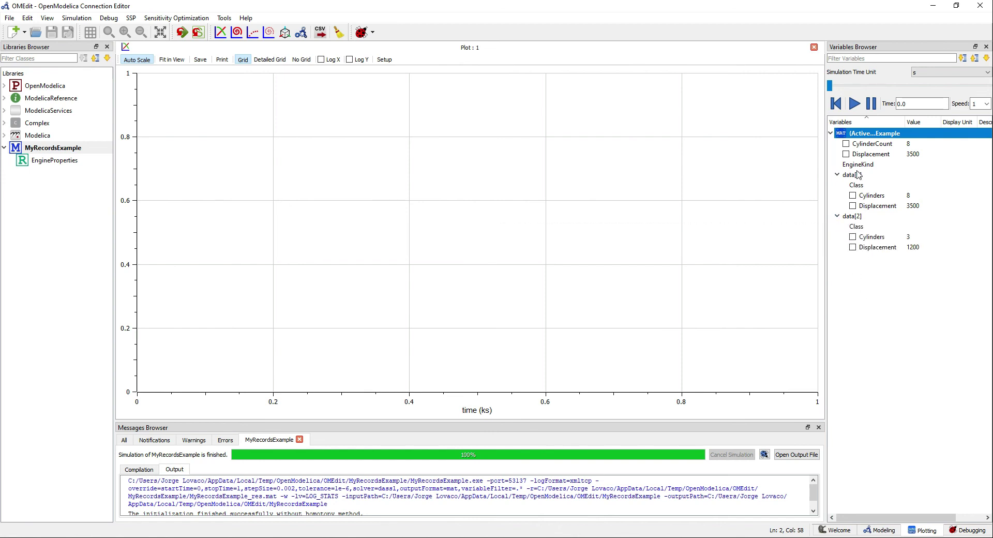
mouse_move(858, 165)
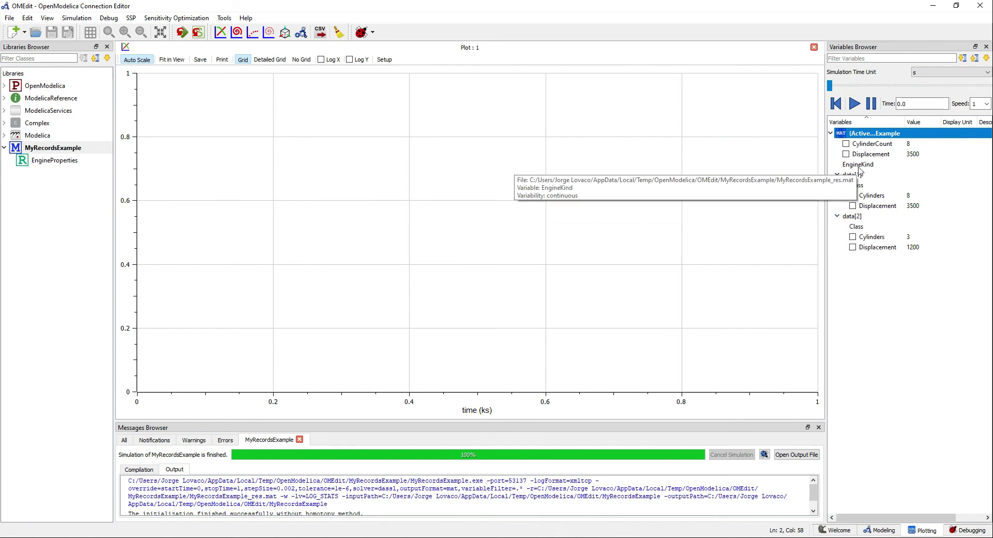
click(847, 144)
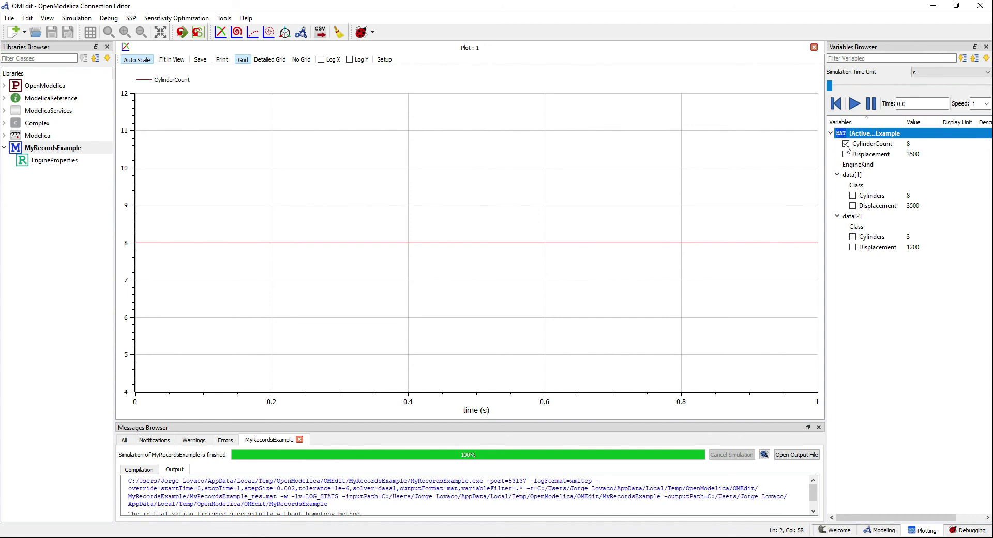
click(847, 154)
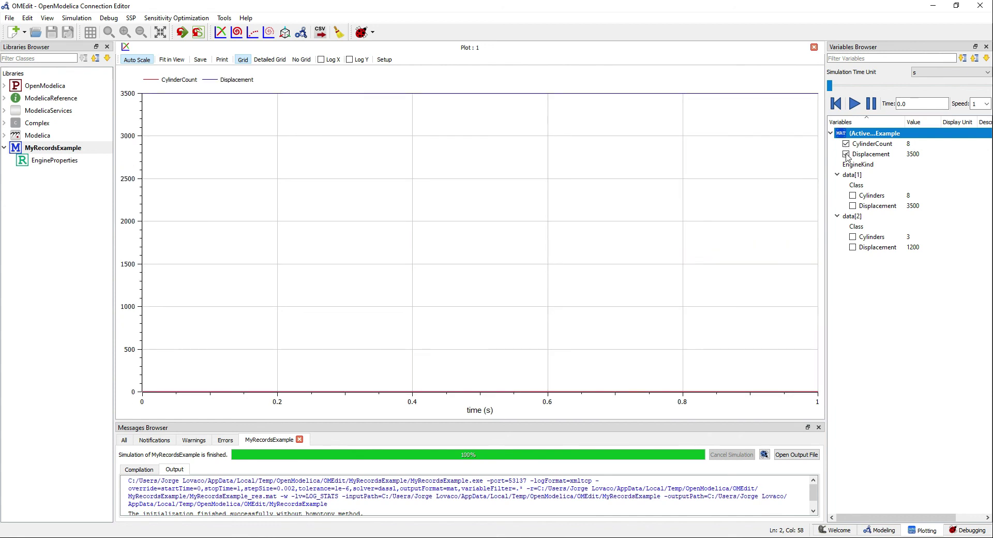